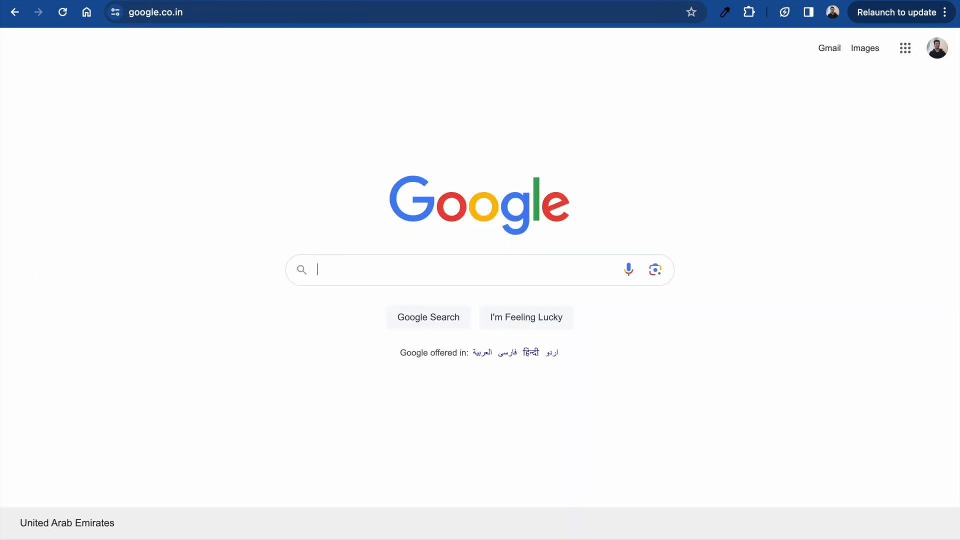
Step: Search the web for 'google forms' and reach the Google Forms home page
left_click(366, 274)
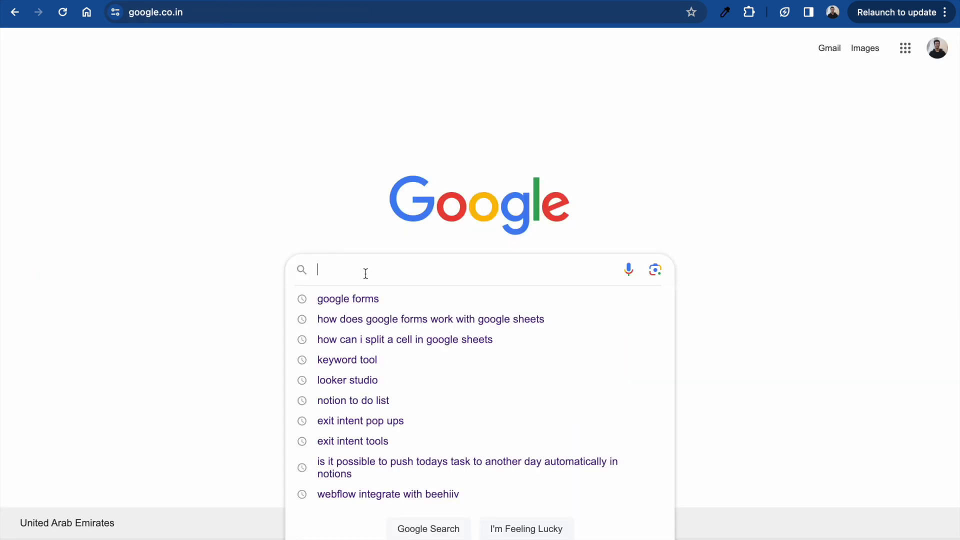
left_click(363, 299)
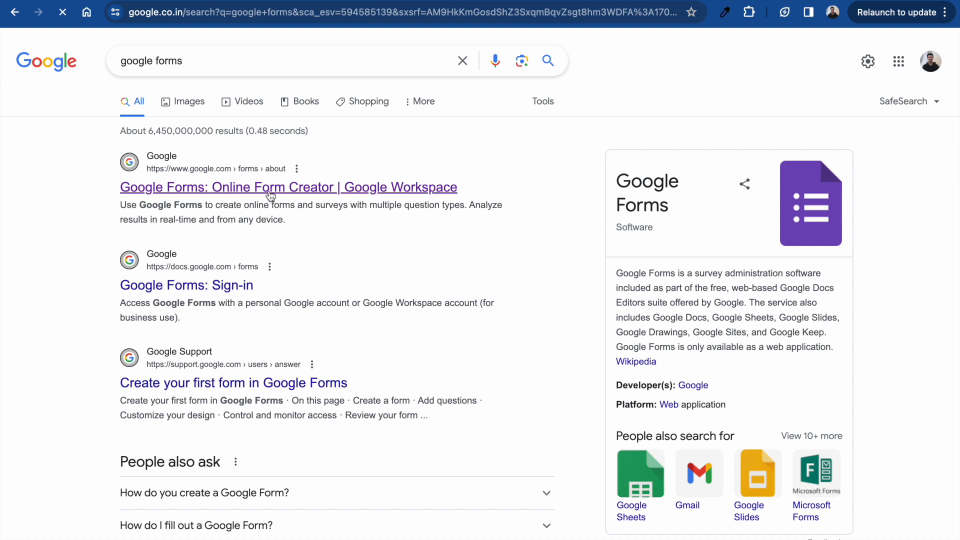
left_click(269, 189)
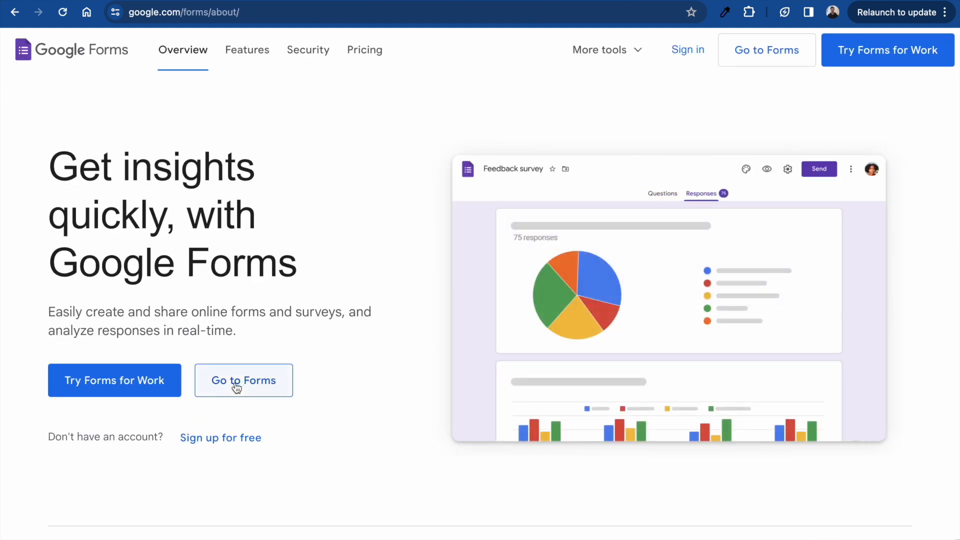
left_click(236, 387)
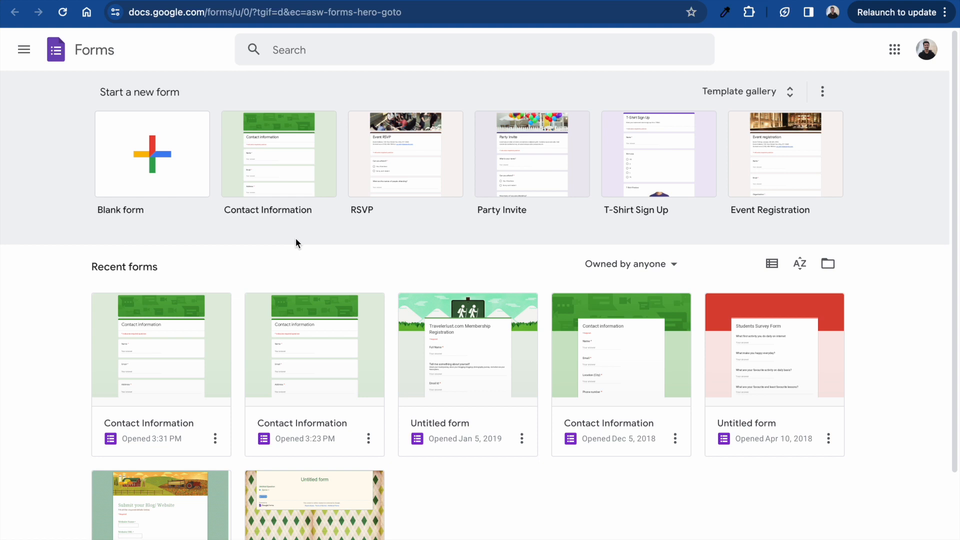
Step: Create a form from the Contact Information template and review its Name, Email, Address, Phone and Comments questions
left_click(290, 164)
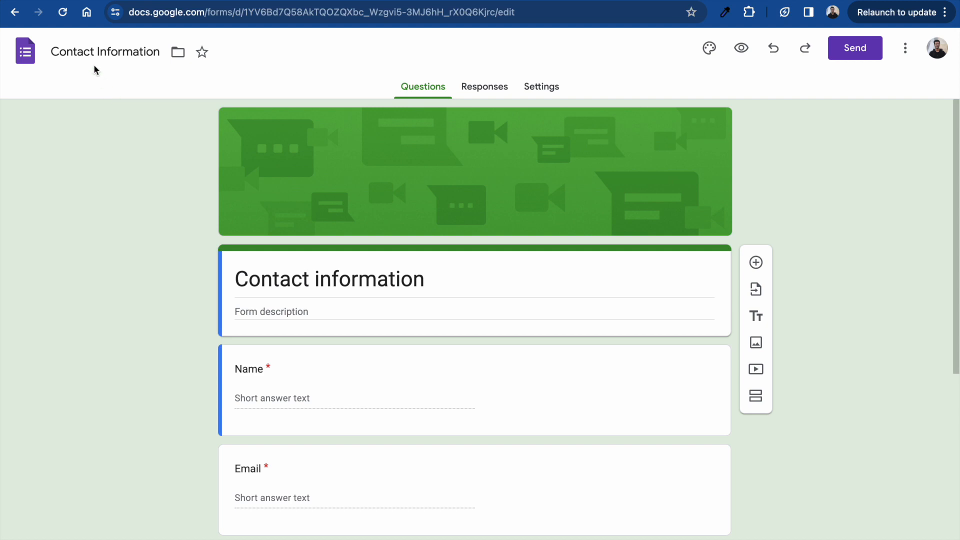
scroll(176, 339, "down", 3)
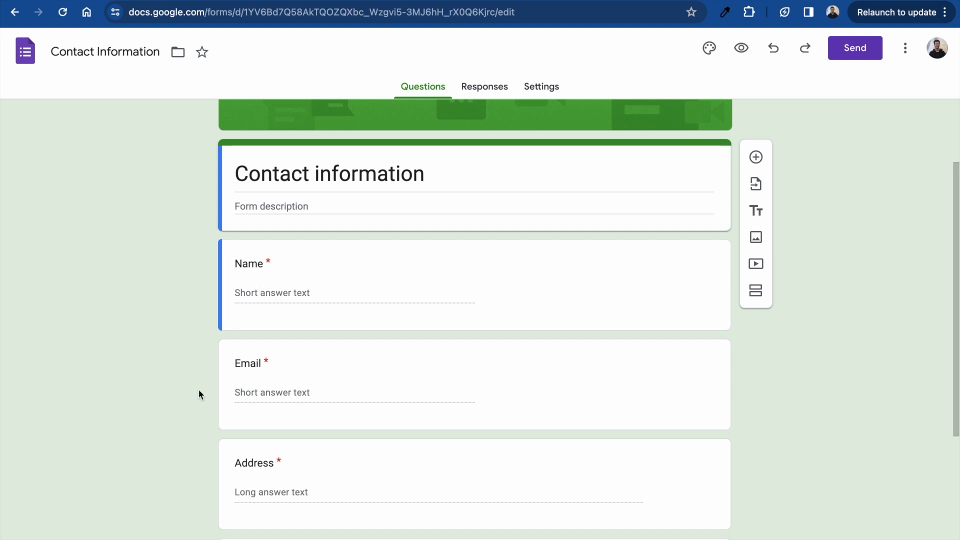
scroll(217, 413, "down", 4)
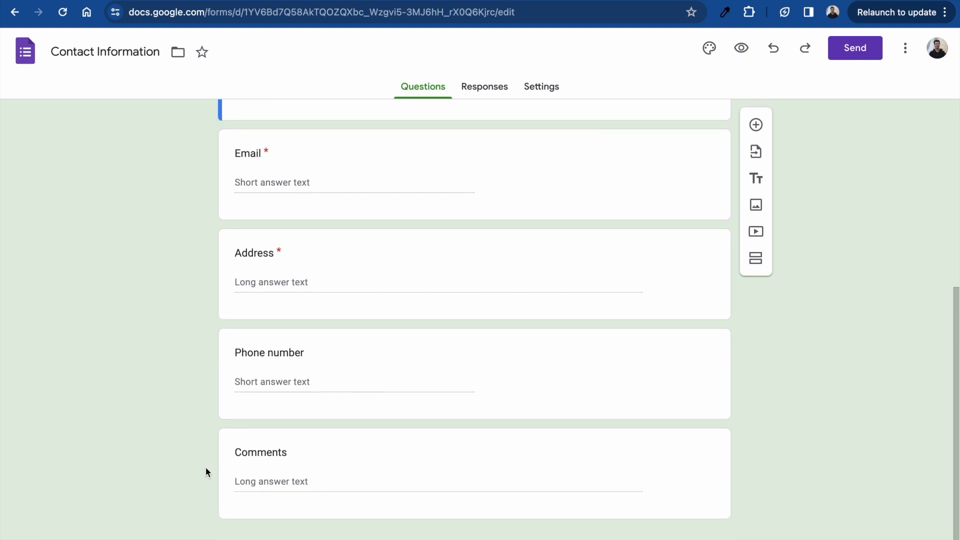
scroll(206, 467, "up", 8)
scroll(205, 468, "down", 2)
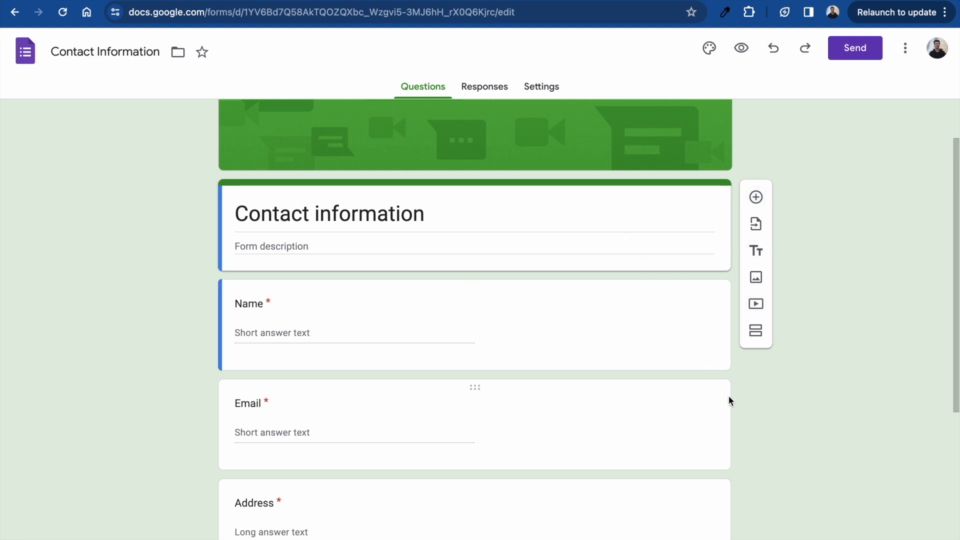
scroll(813, 406, "up", 2)
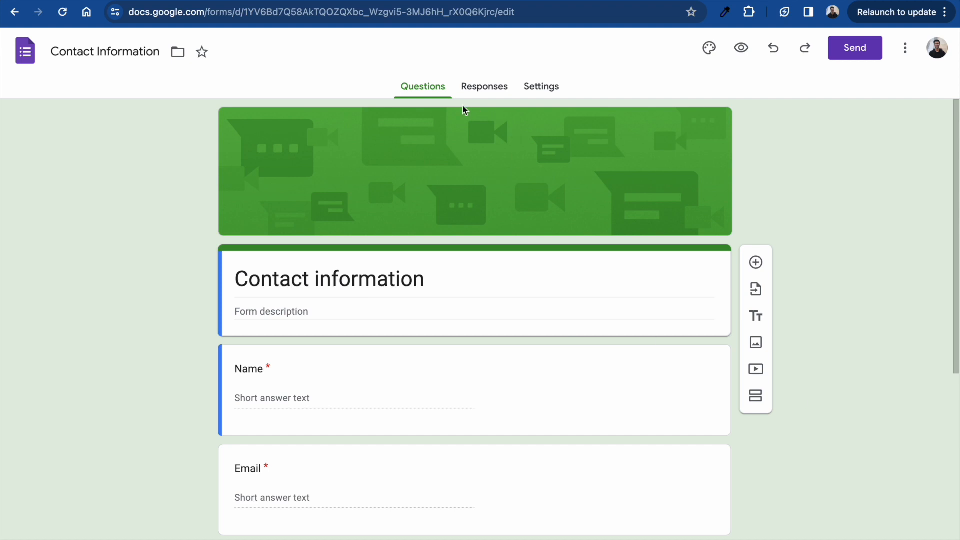
Step: Link the form's responses to a new spreadsheet, keeping the default name 'Contact Information (Responses)'
left_click(488, 94)
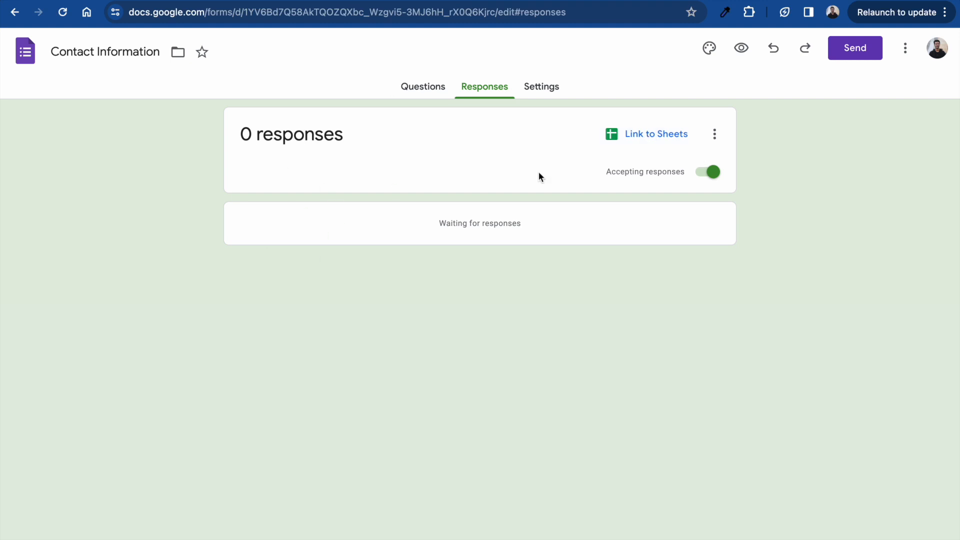
left_click(658, 140)
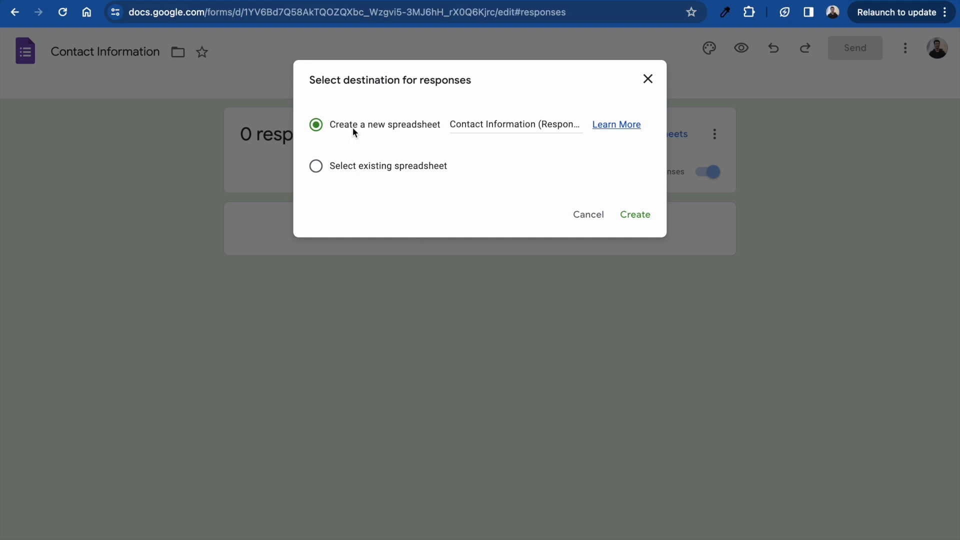
left_click(494, 123)
left_click_drag(542, 123, 620, 123)
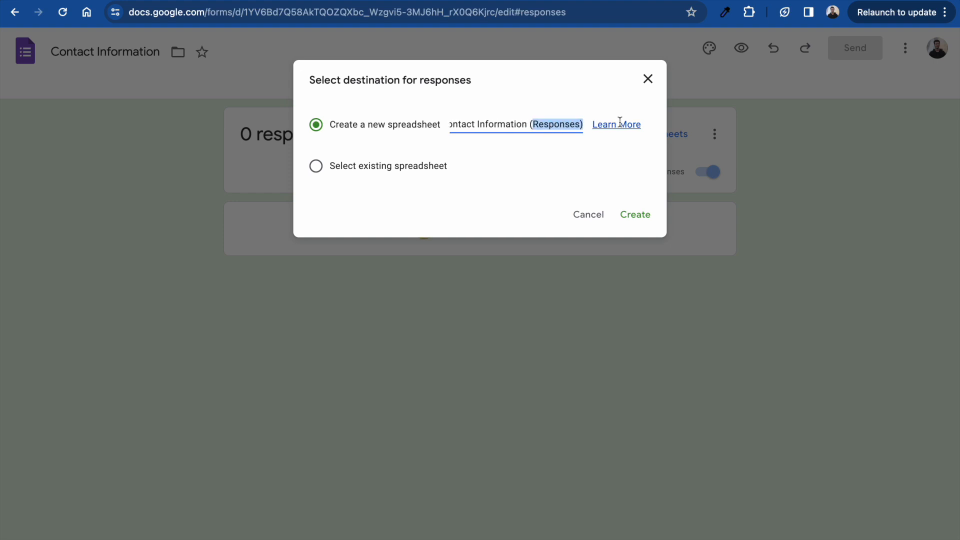
left_click(559, 123)
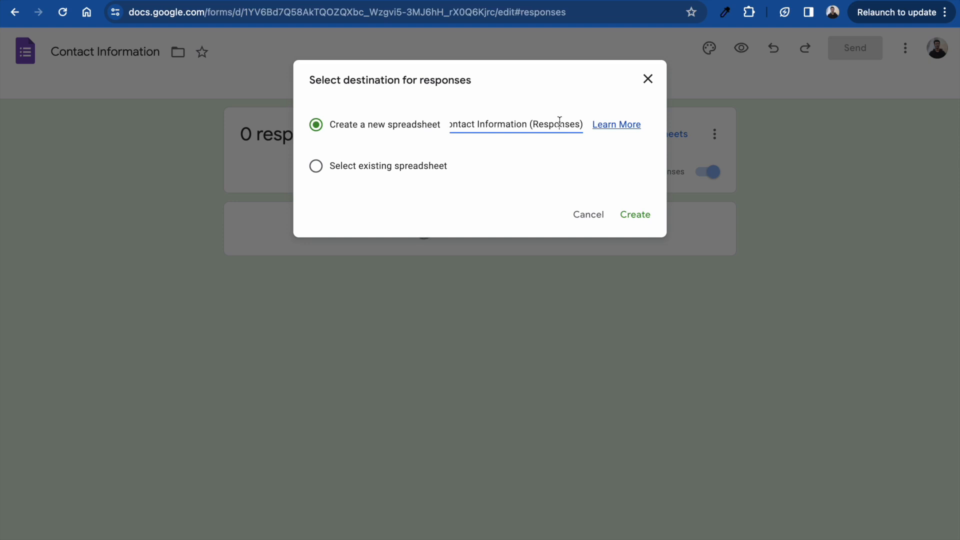
triple_click(532, 123)
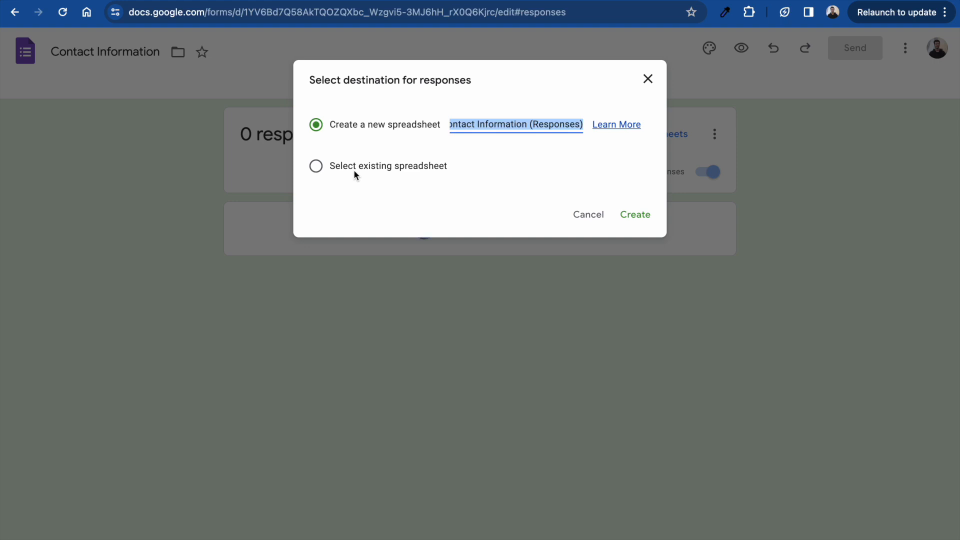
left_click(481, 191)
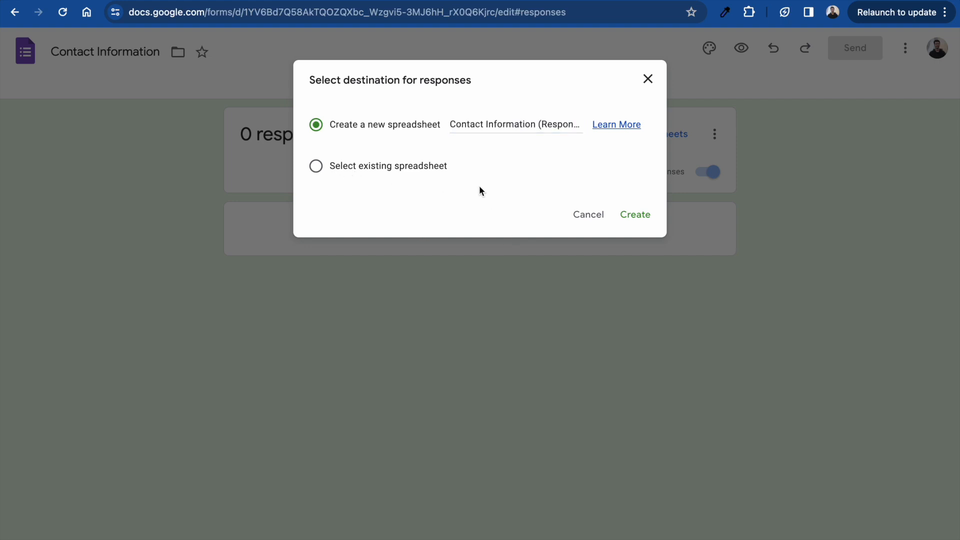
left_click(635, 216)
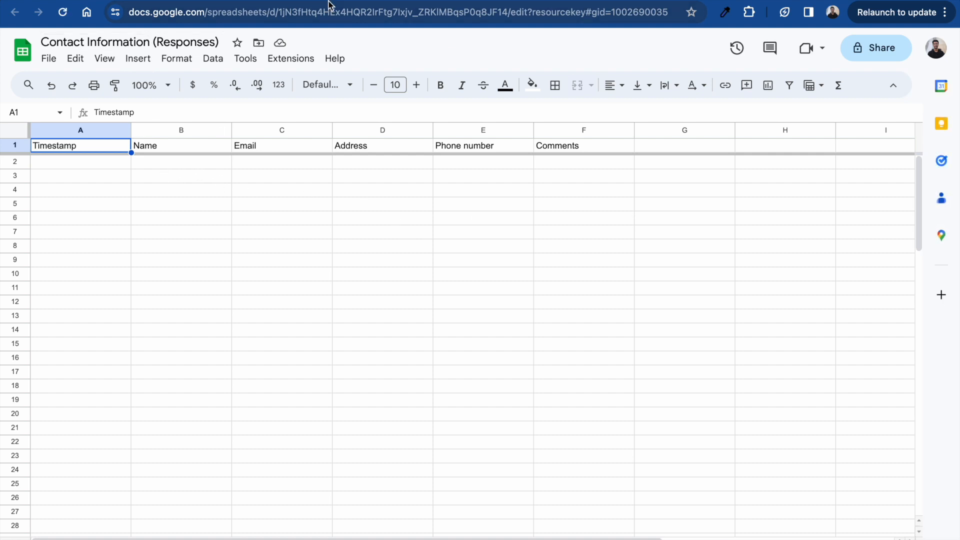
left_click(252, 0)
left_click(451, 0)
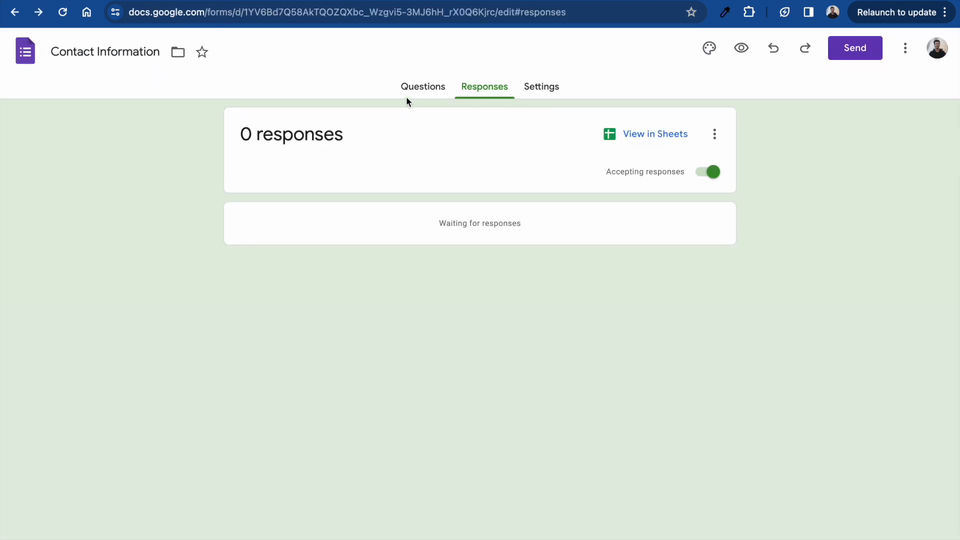
left_click(419, 87)
left_click(500, 1)
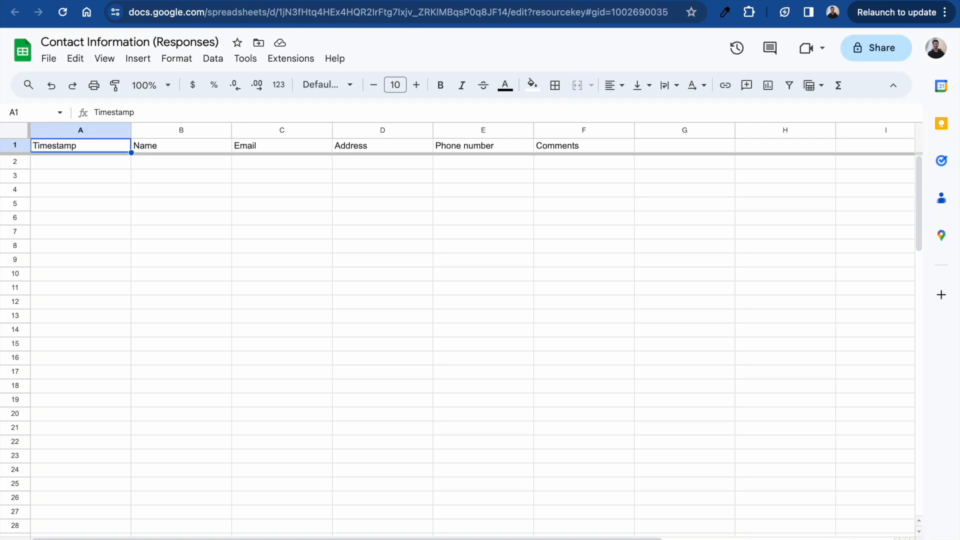
left_click(350, 0)
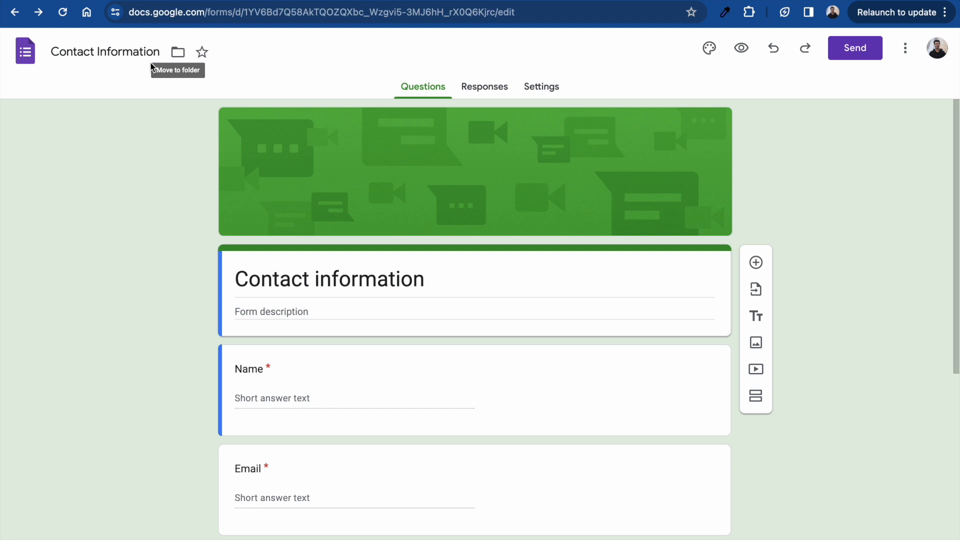
left_click(520, 1)
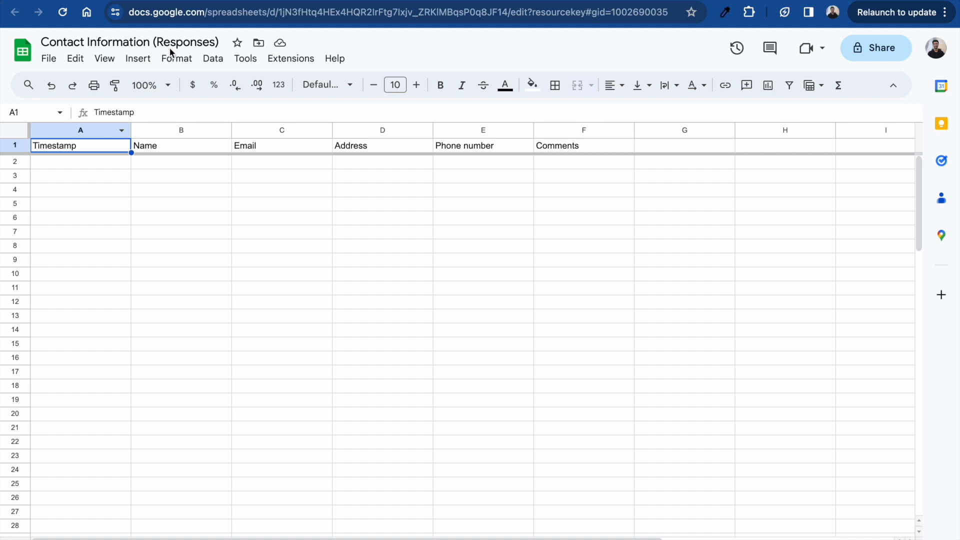
left_click(441, 0)
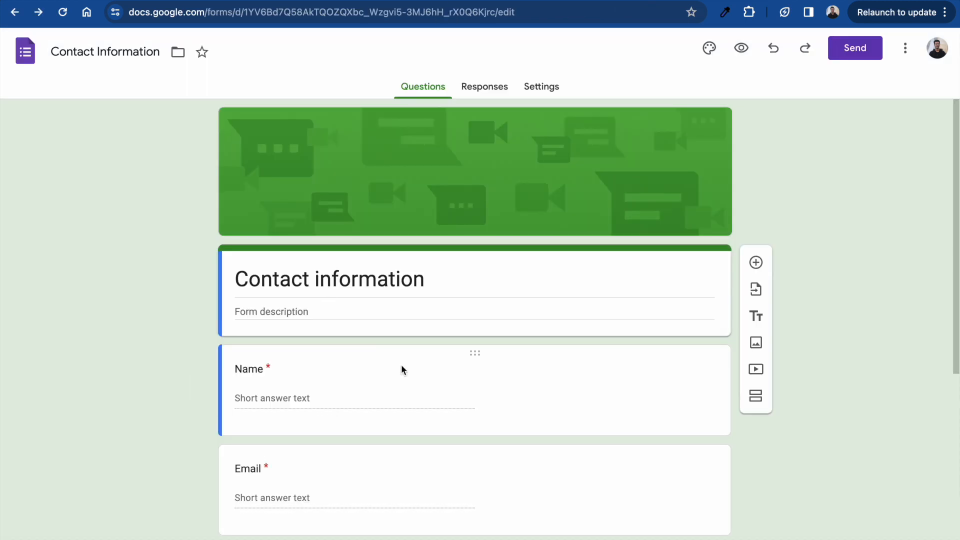
scroll(450, 407, "down", 6)
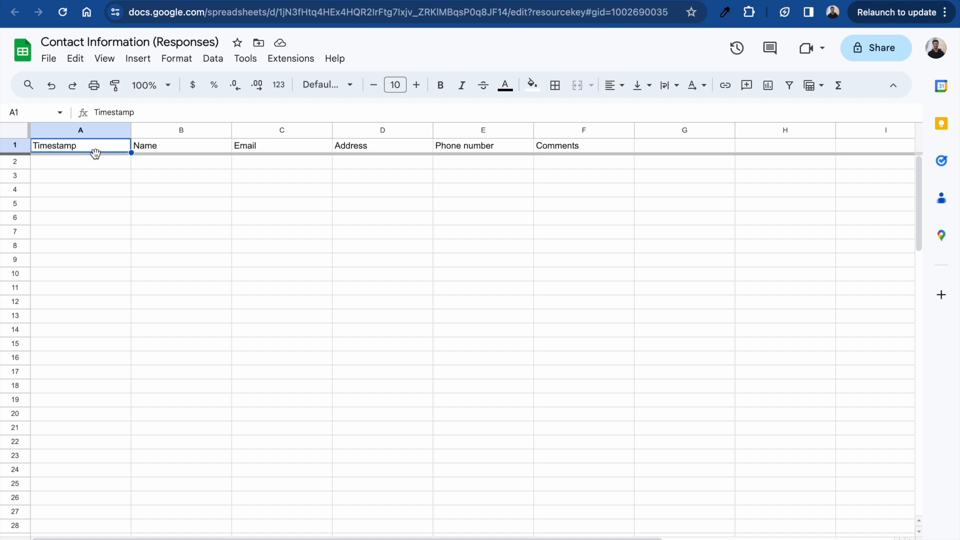
left_click(378, 1)
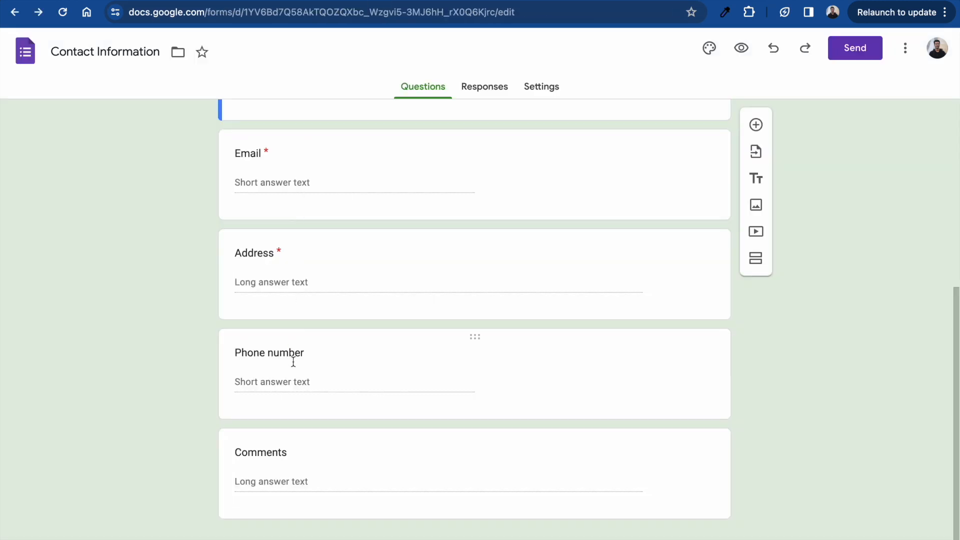
left_click(586, 2)
left_click(156, 165)
left_click(159, 174)
left_click(165, 163)
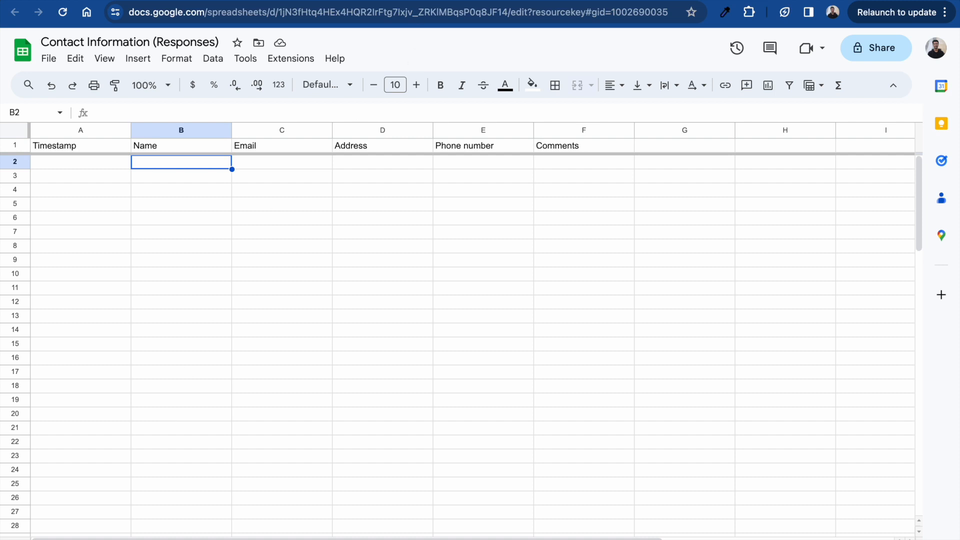
key("ctrl+shift+Tab")
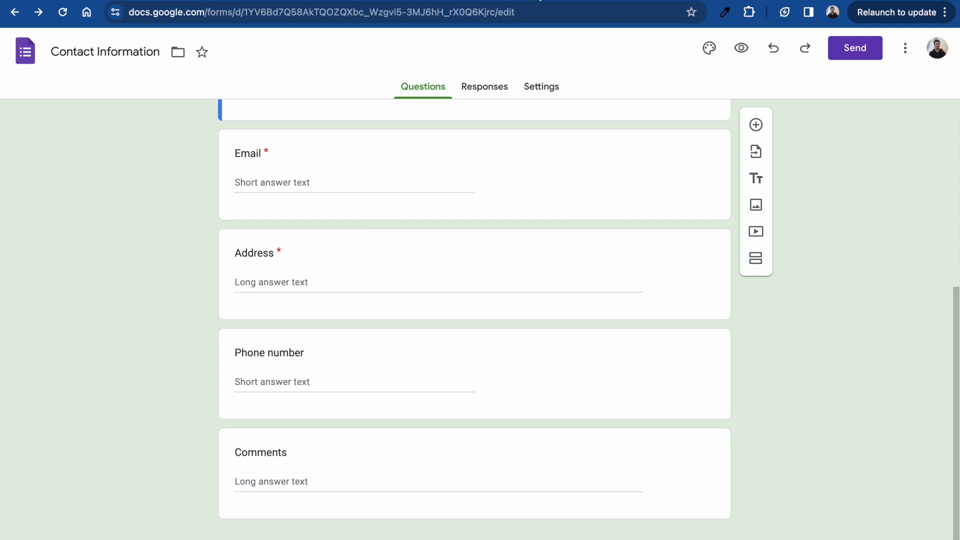
key("ctrl+Tab")
key("ctrl+shift+Tab")
key("ctrl+Tab")
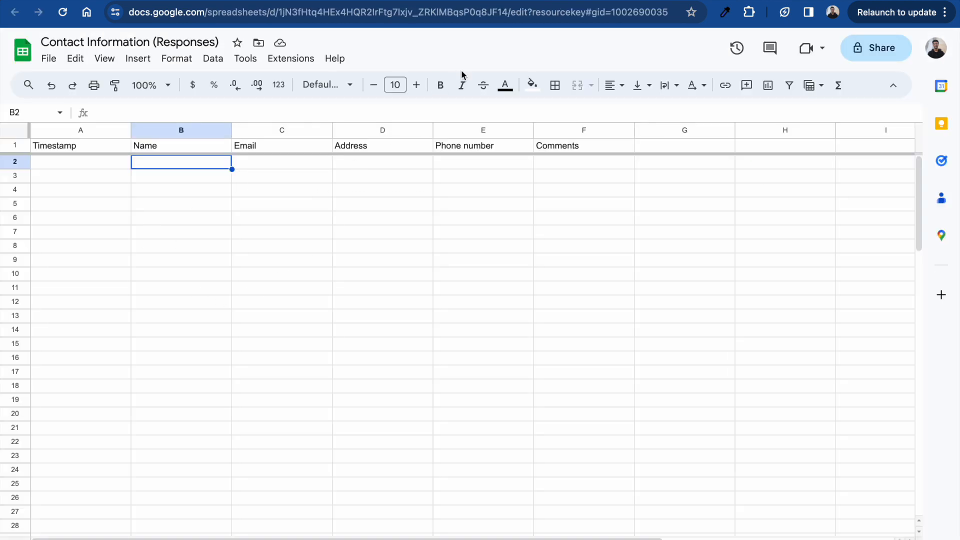
key("ctrl+shift+Tab")
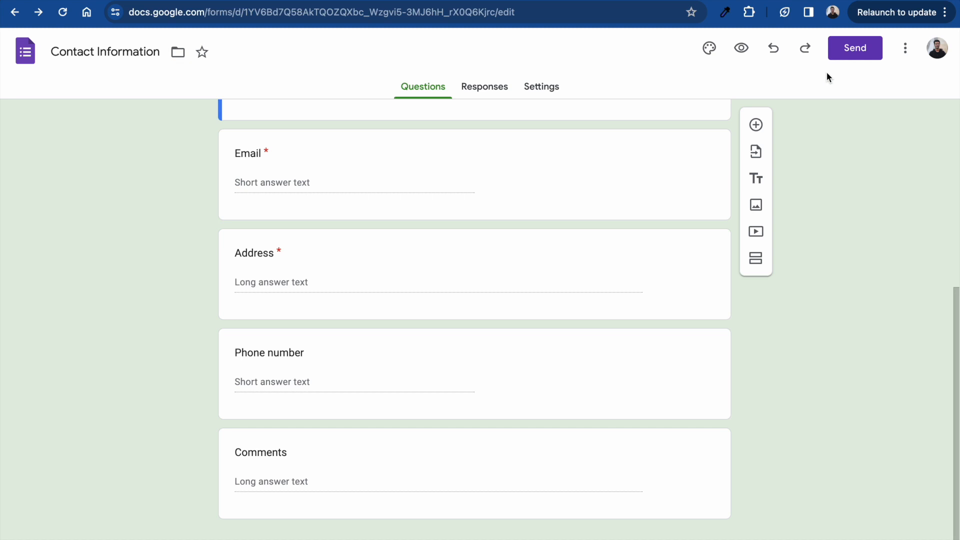
Step: Copy the form's share link and load the live respondent page from it
left_click(849, 48)
left_click(429, 175)
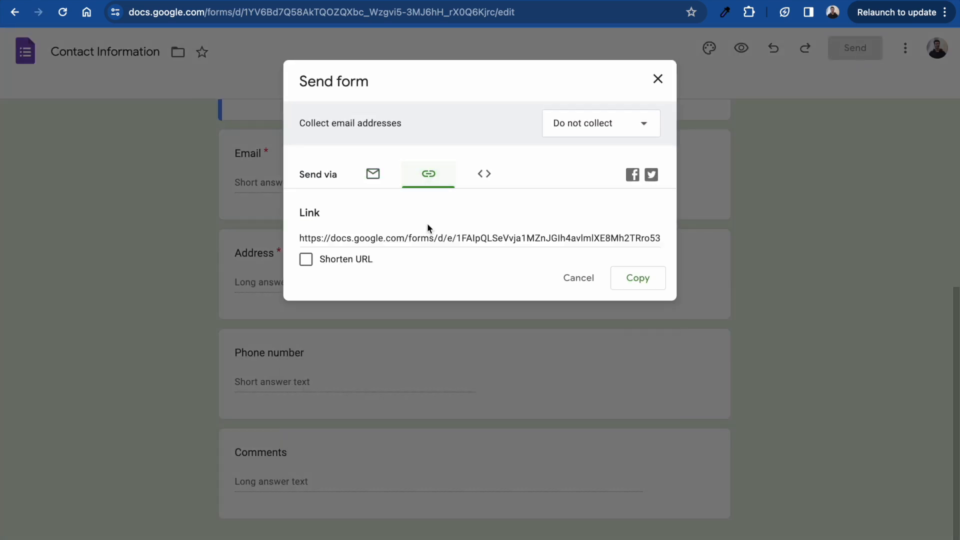
left_click(548, 237)
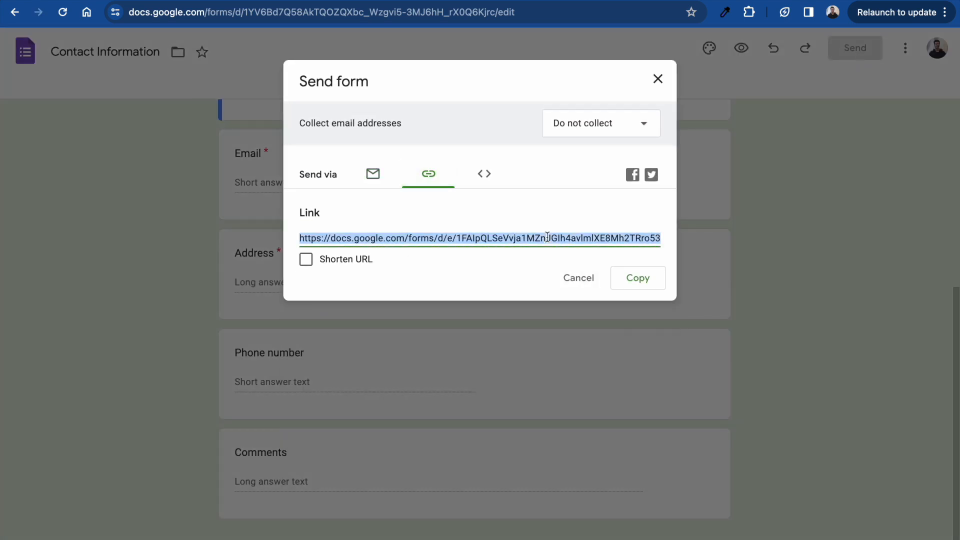
left_click(407, 13)
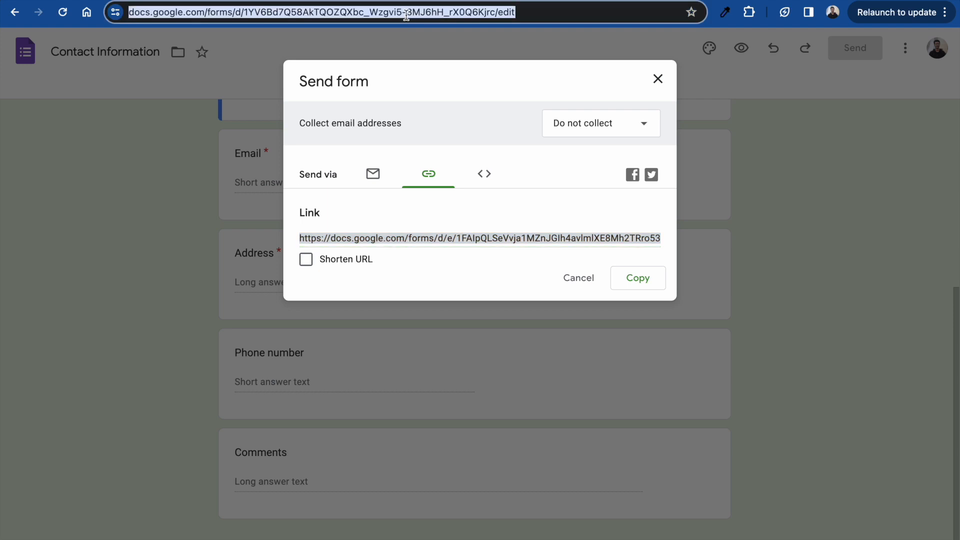
type("https://docs.google.com/forms/d/e/1FAIpQLSeVvja1MZnJGIh4avlmlXE8Mh2TRro53i66ALDEZ5-RSMjktw/viewform?usp=sf_link")
key("Return")
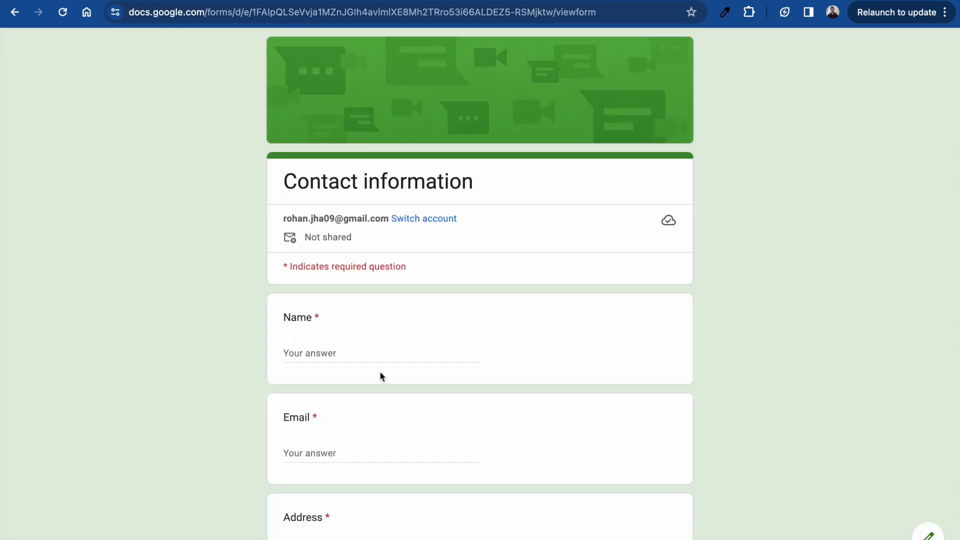
Step: Answer Name with 'Test', Email with a test address, and Address with 'test'
left_click(327, 356)
type("Test")
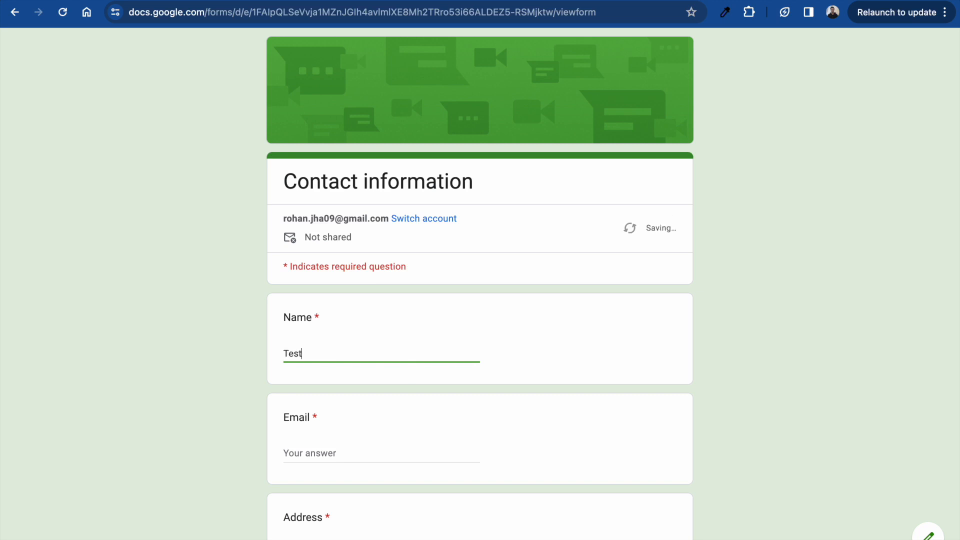
left_click(385, 461)
type("test@")
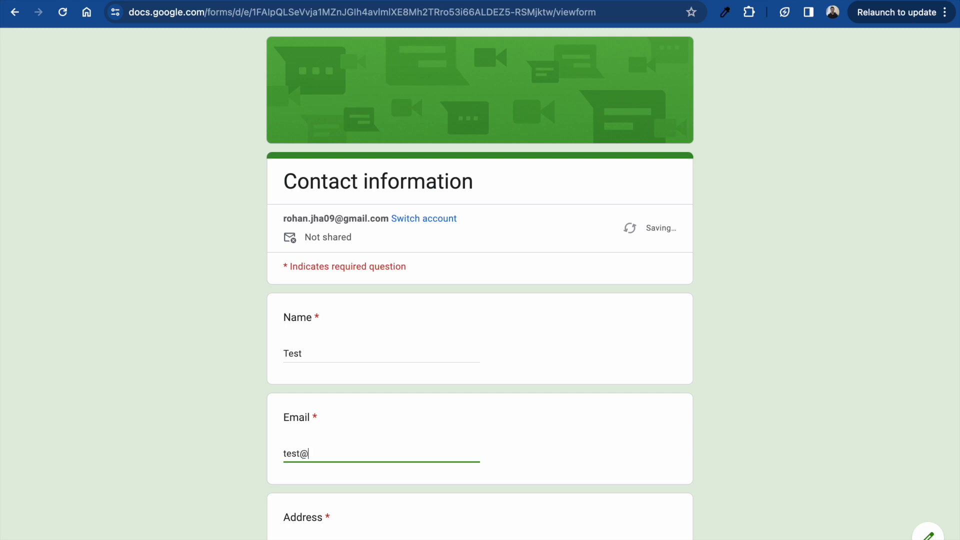
type("test.com")
scroll(384, 503, "down", 2)
left_click(341, 462)
type("test")
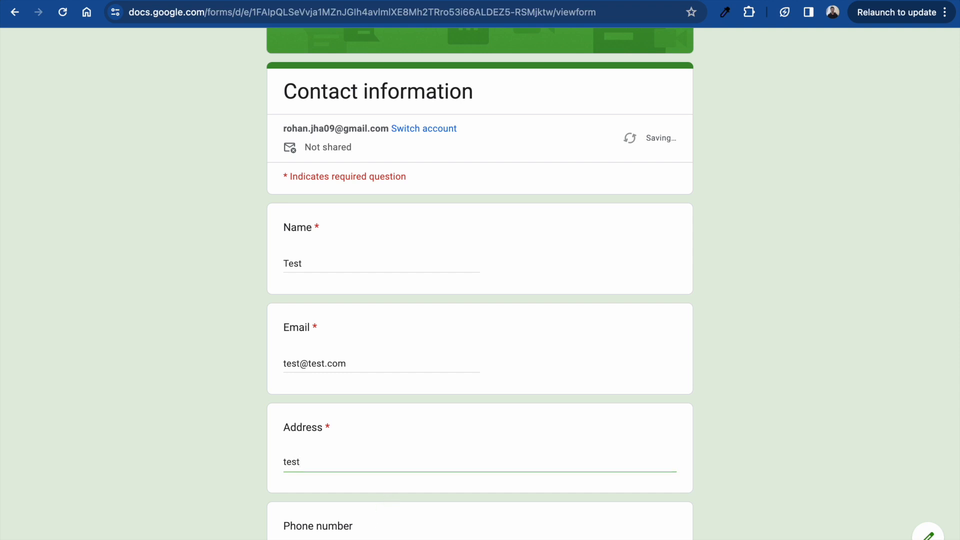
Step: Enter a test phone number and the comment 'test comment', then submit the response
key("Tab")
type("87878787878")
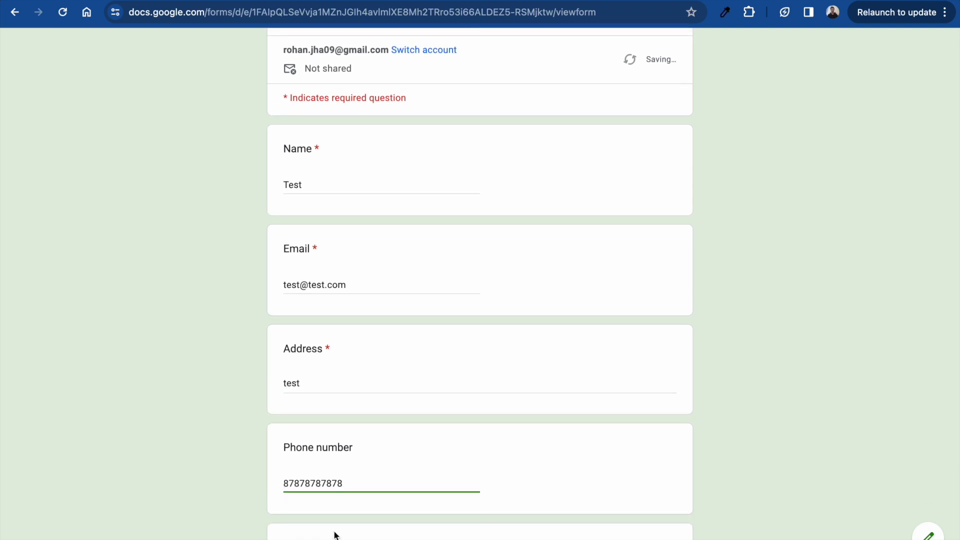
scroll(334, 536, "down", 1)
scroll(335, 535, "down", 1)
left_click(325, 477)
type("test commen")
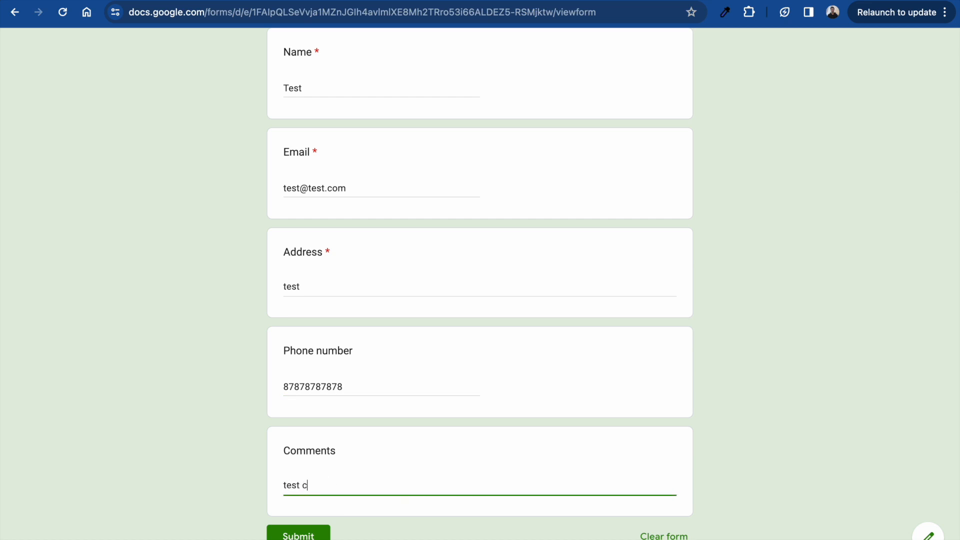
type("t")
left_click(313, 534)
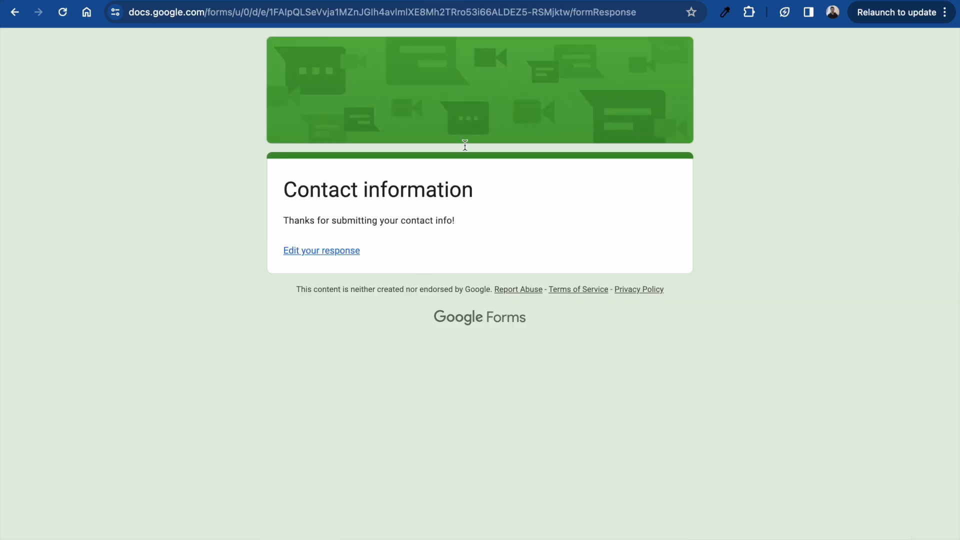
left_click(547, 5)
Step: Check cells A2–F2: timestamp 12/30/2023 16:01:37 plus the submitted name, email, address, phone and comment
left_click(120, 217)
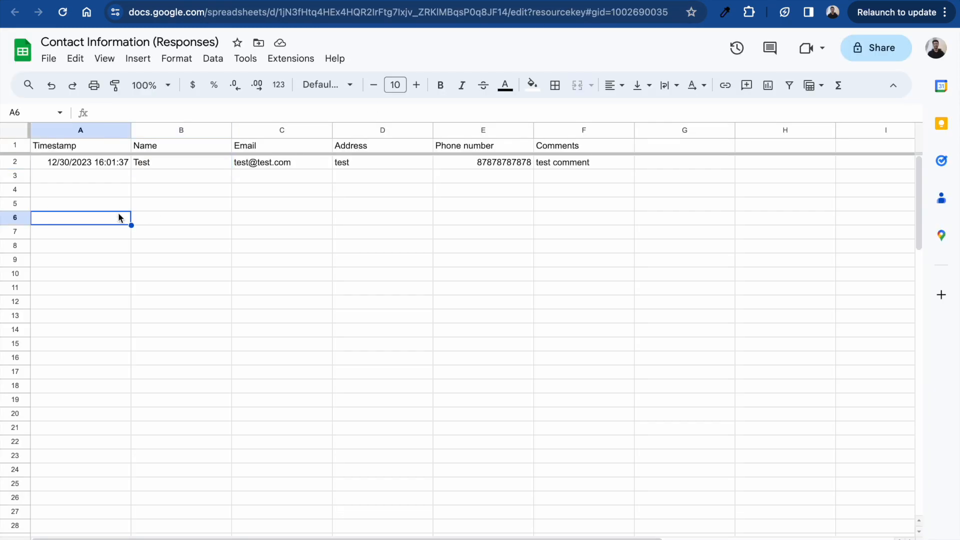
left_click(91, 165)
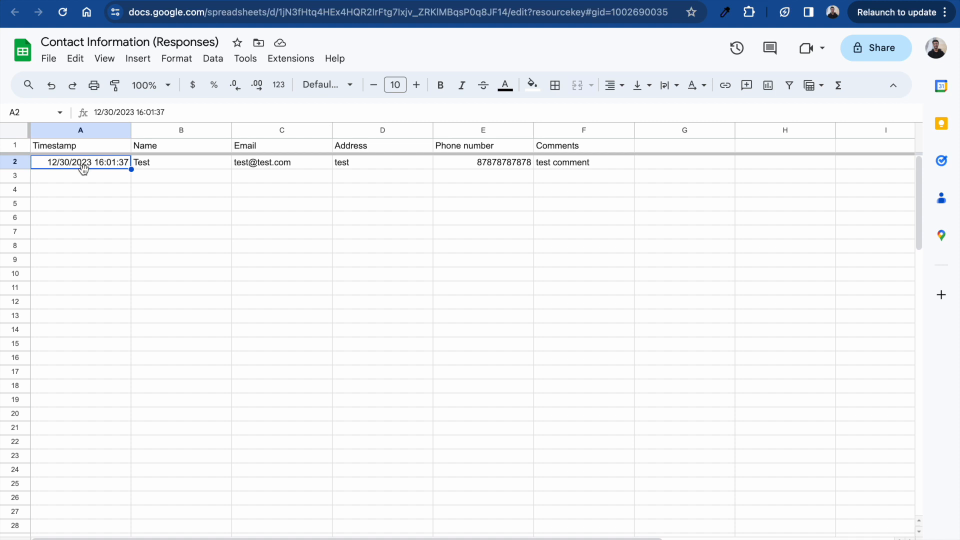
left_click(146, 164)
left_click(255, 163)
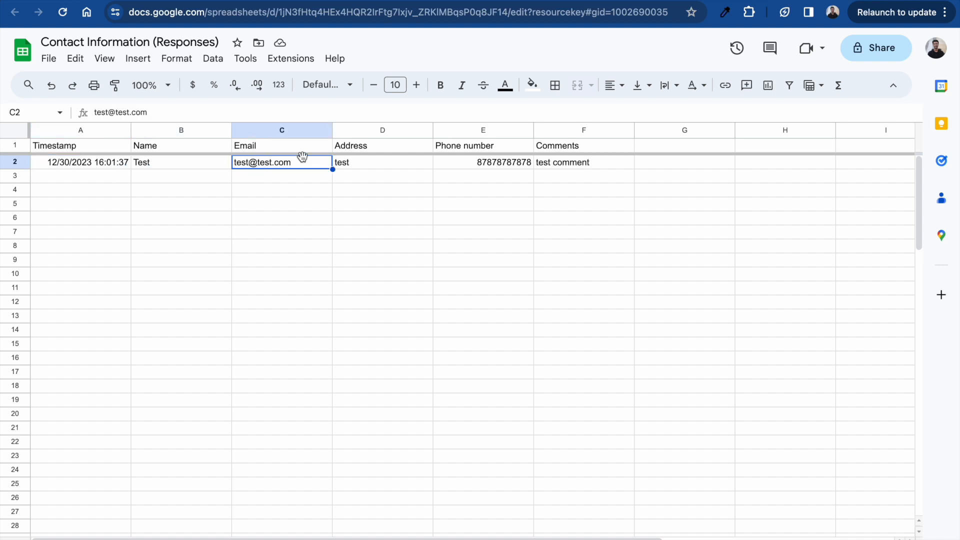
left_click(356, 164)
left_click(473, 161)
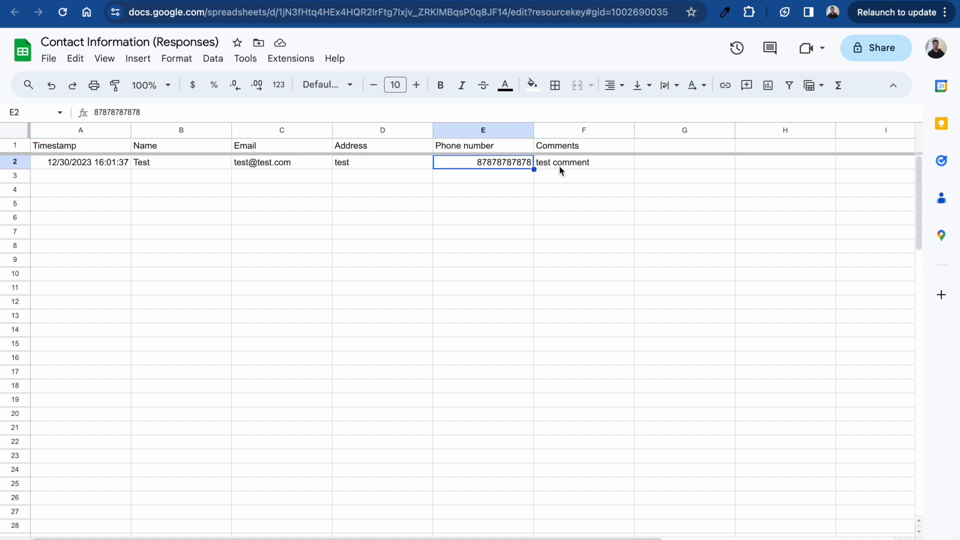
left_click(562, 165)
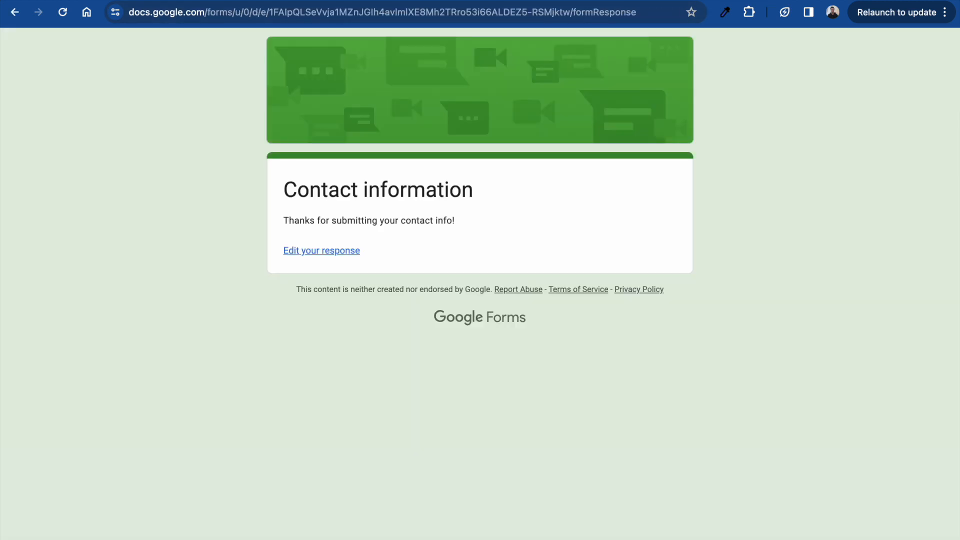
Step: Edit the submitted response, replacing the Name 'Test' with the user's own name, and resubmit
left_click(334, 252)
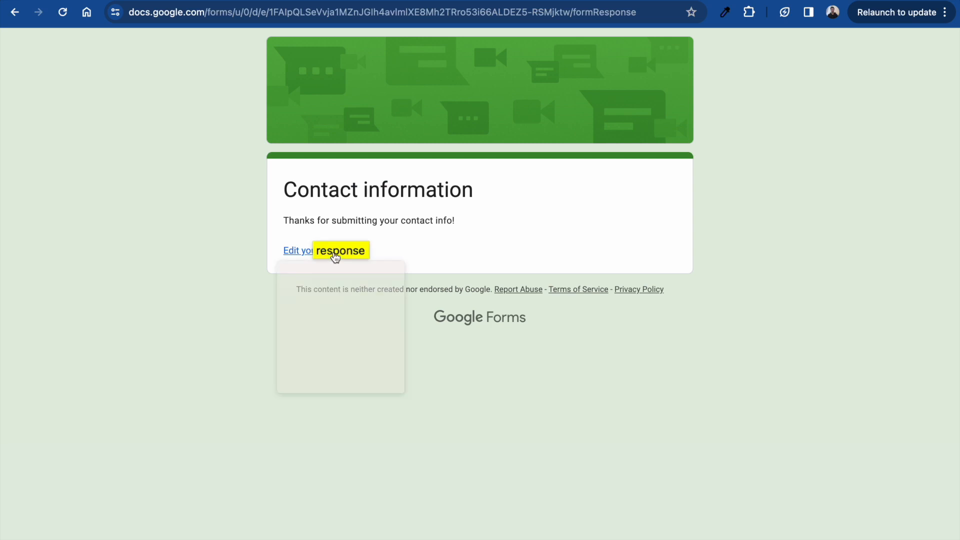
left_click(328, 349)
key("BackSpace")
key("BackSpace")
key("BackSpace")
key("BackSpace")
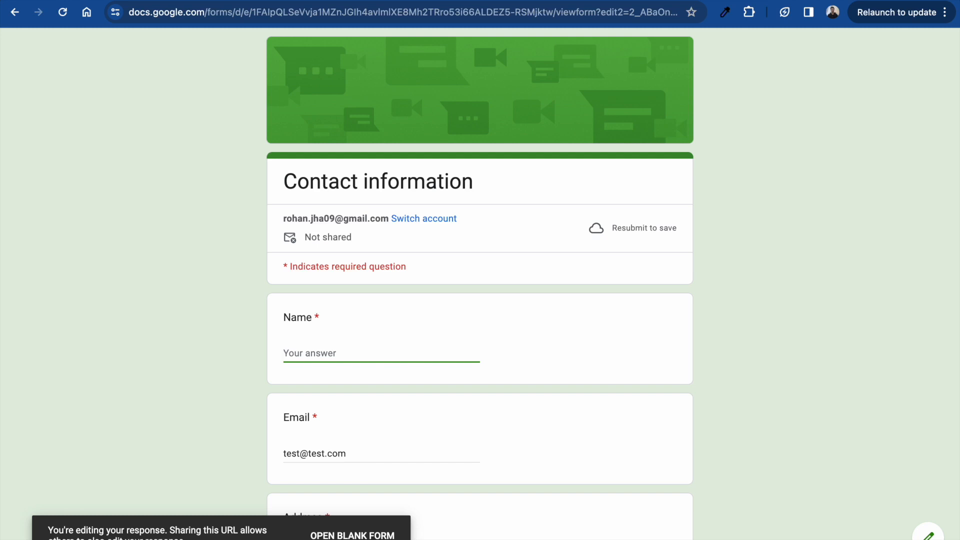
type("Rohan")
left_click(401, 395)
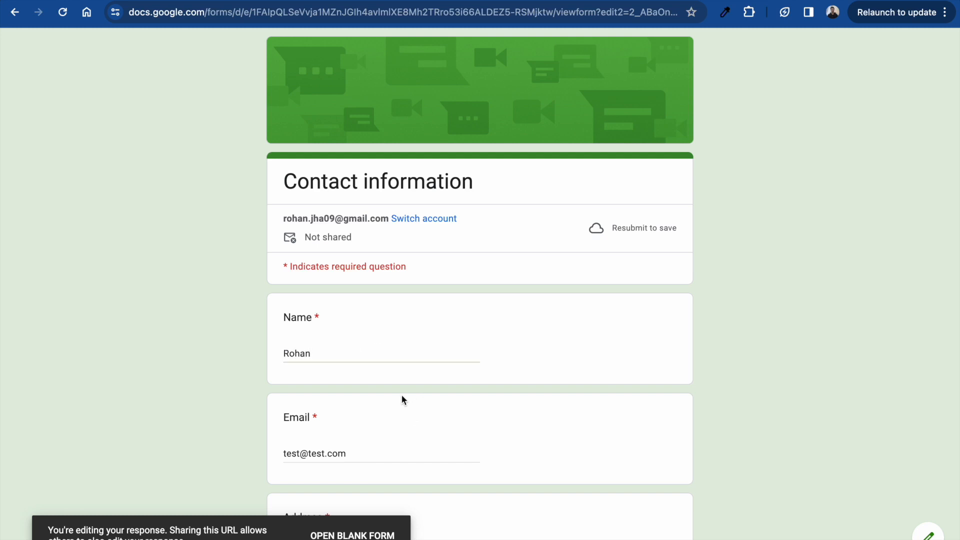
scroll(401, 395, "down", 7)
left_click(302, 465)
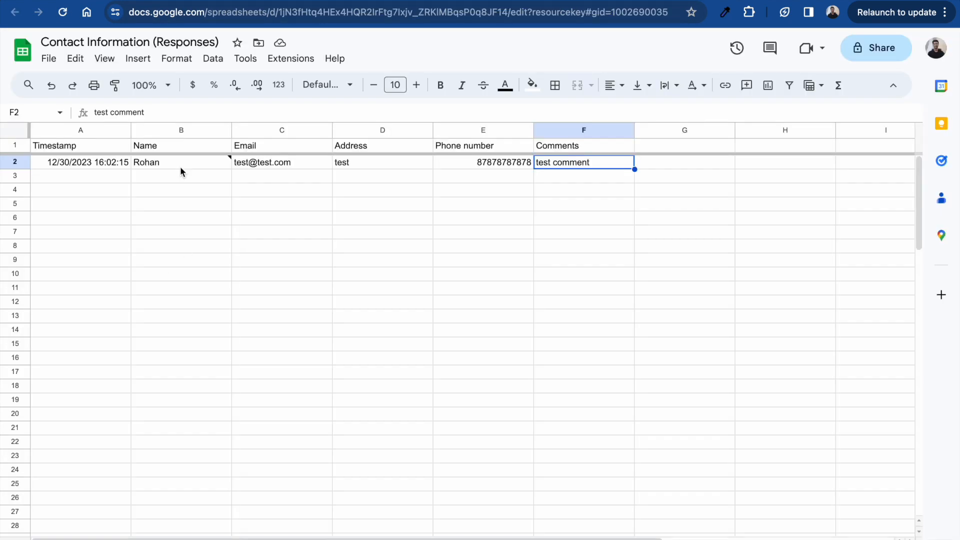
Step: Inspect the 'Responder updated this value.' note on B2 and the new 16:02:15 timestamp in A2
left_click(179, 163)
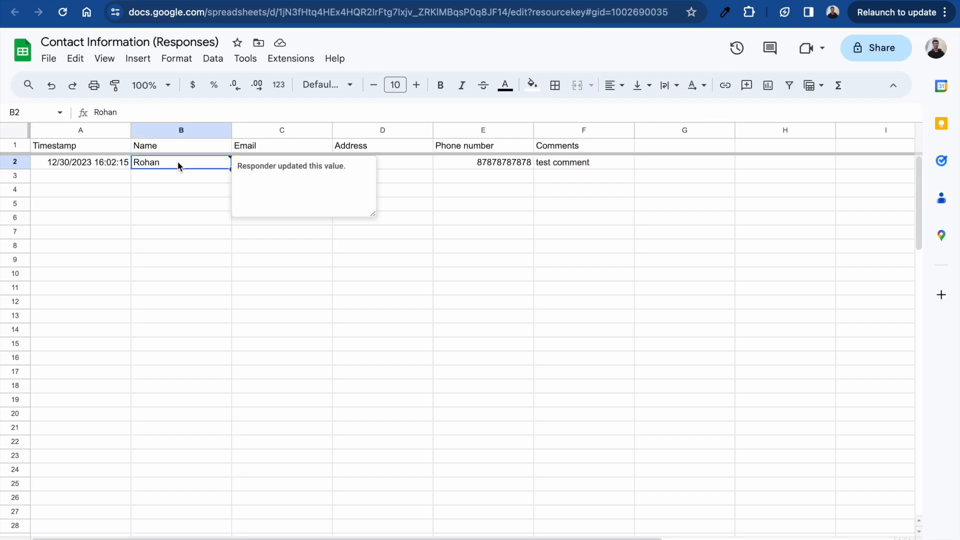
left_click(161, 179)
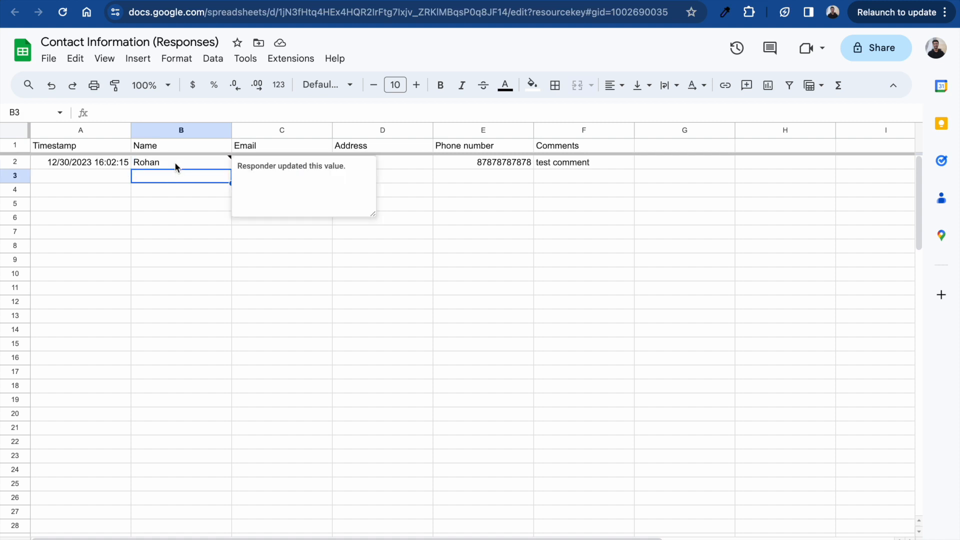
left_click(103, 167)
left_click(105, 179)
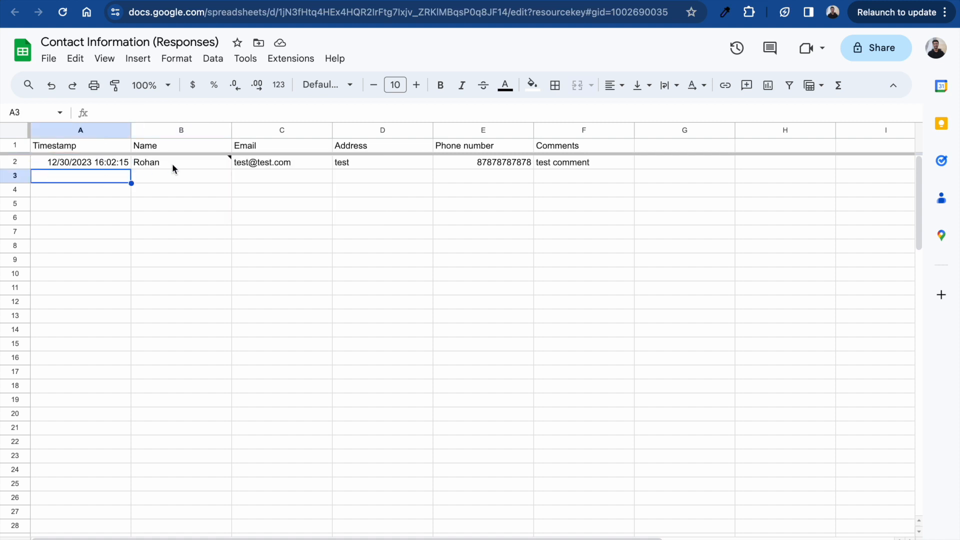
mouse_move(174, 163)
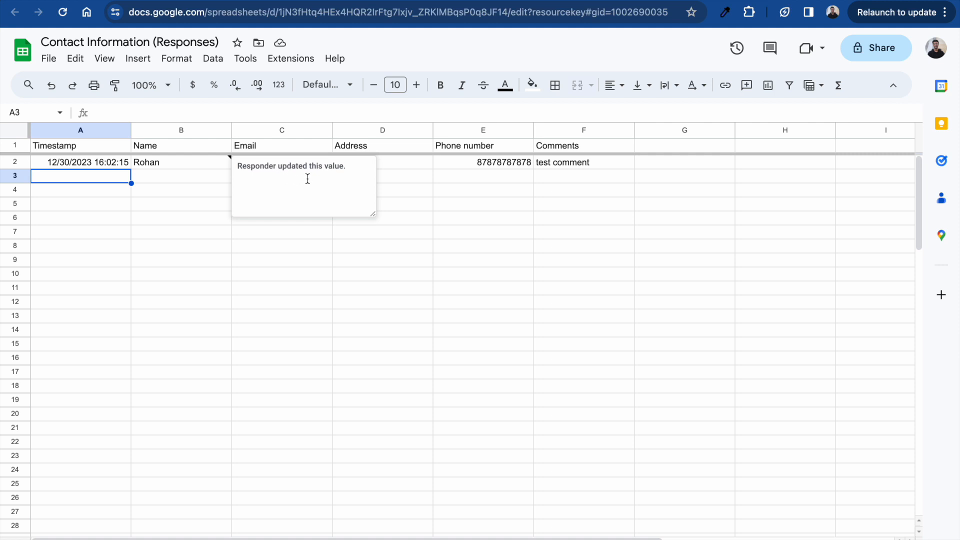
left_click(216, 178)
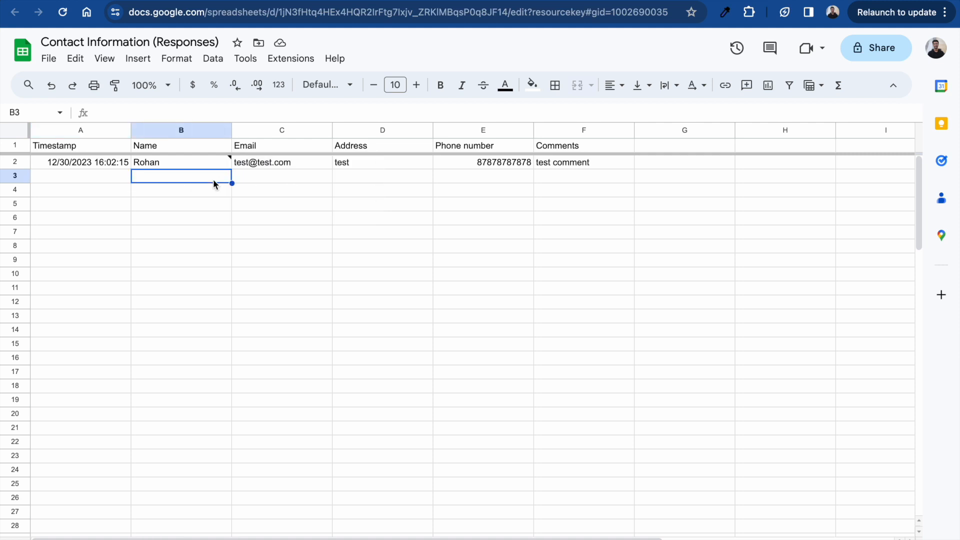
left_click(395, 1)
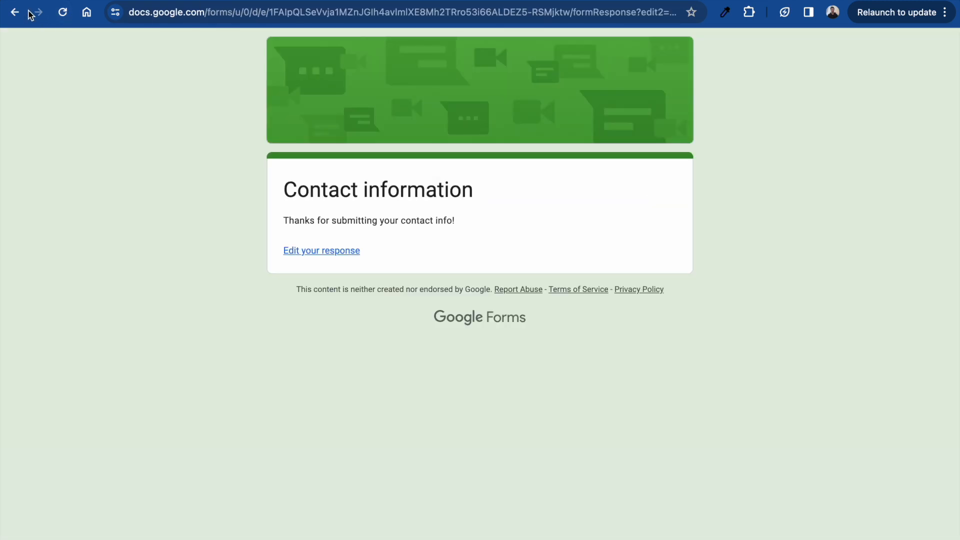
Step: Go back to the form's thank-you page offering the edit-response option
left_click(15, 12)
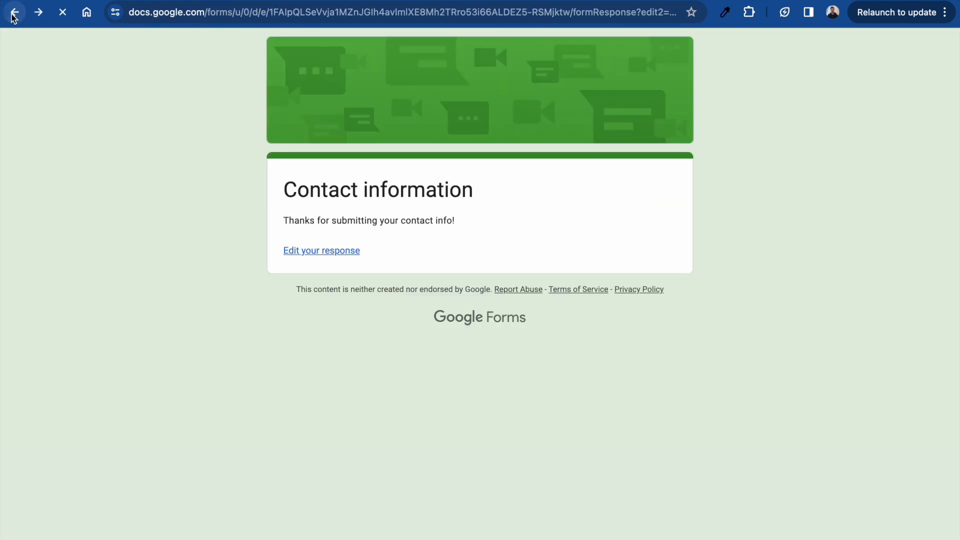